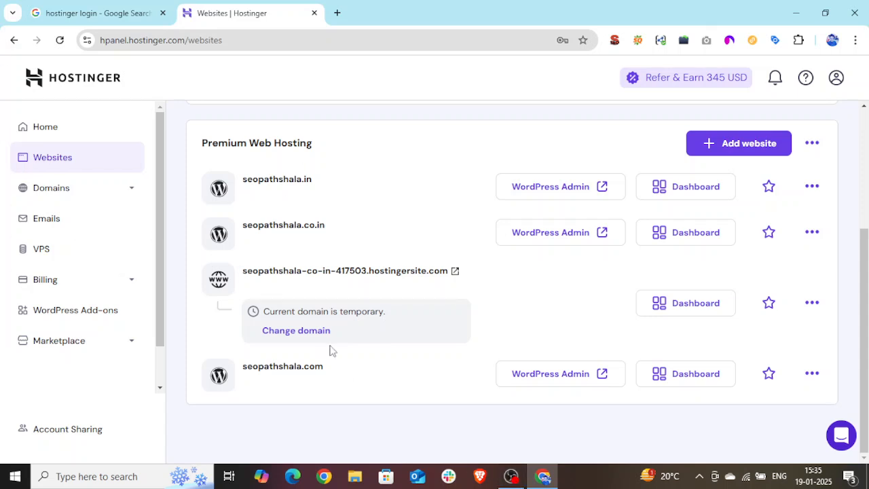
# - From Emails, start the free email setup and confirm seopathshala.in as the domain
pyautogui.scroll(2, 332, 350)
pyautogui.scroll(-1, 311, 371)
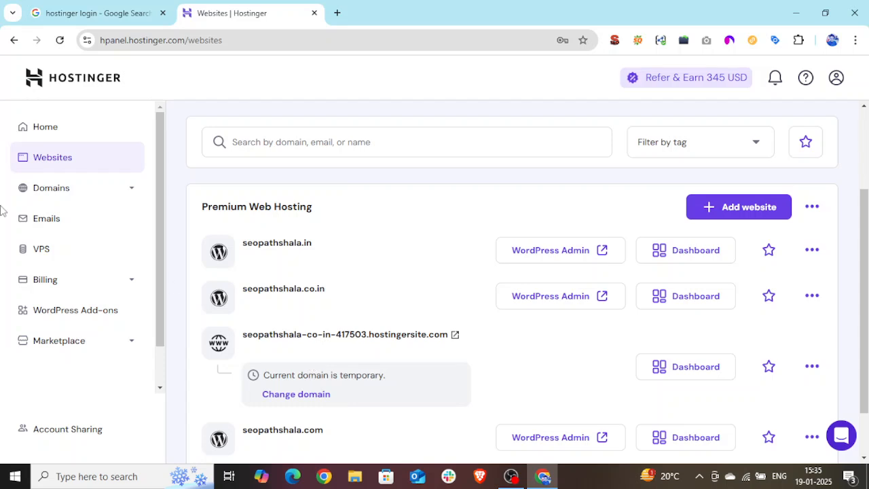
pyautogui.click(66, 226)
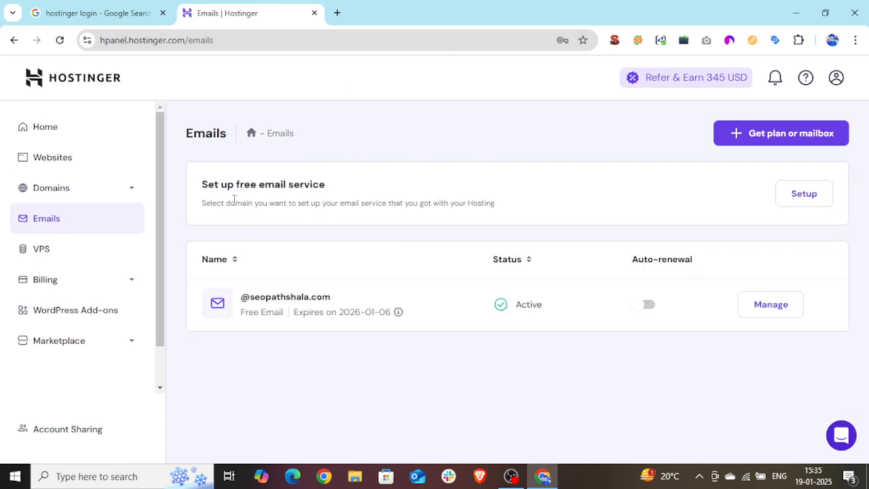
pyautogui.click(804, 195)
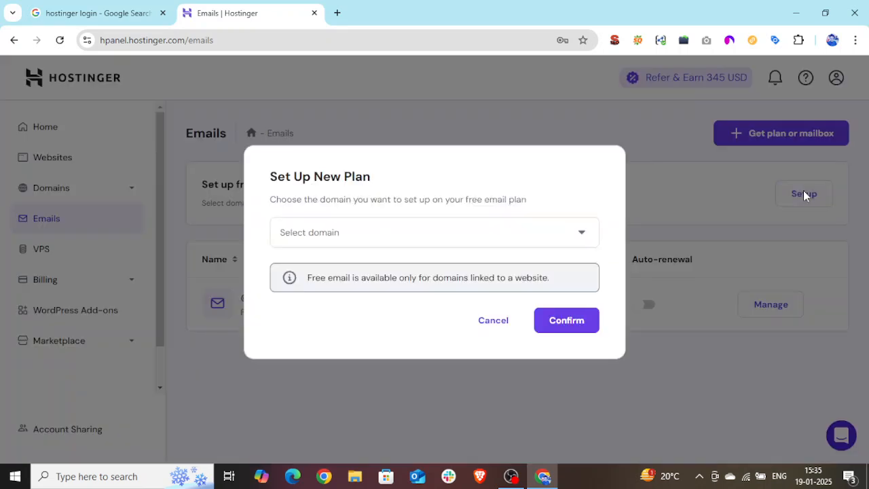
pyautogui.click(579, 234)
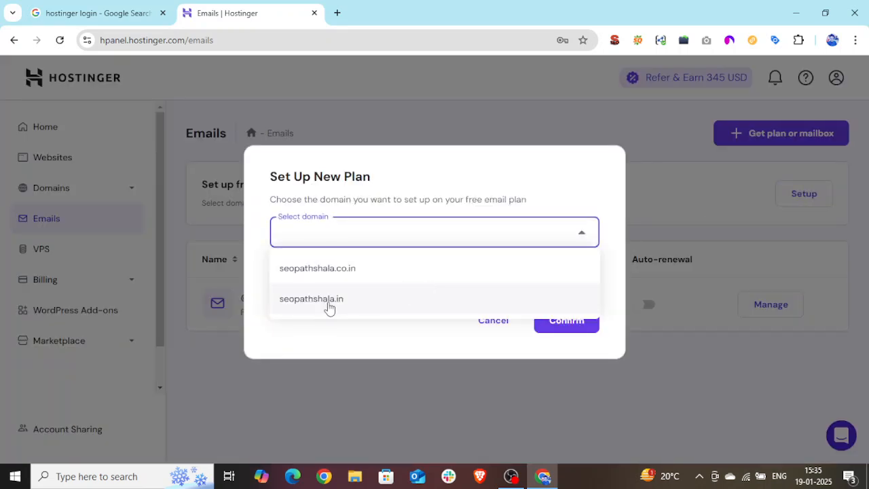
pyautogui.click(328, 306)
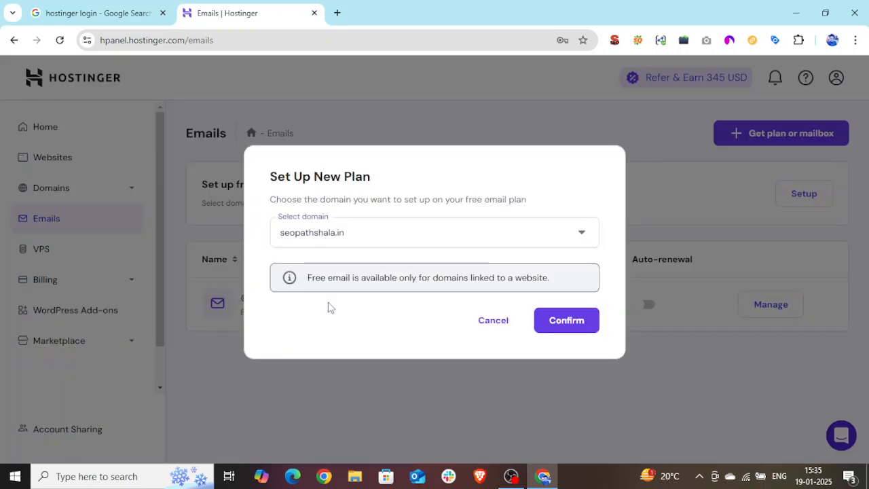
pyautogui.click(578, 328)
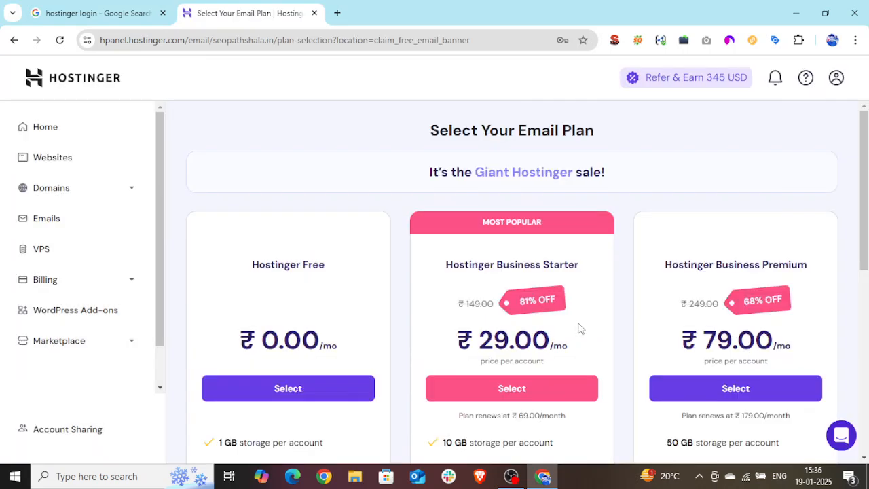
pyautogui.scroll(-6, 578, 328)
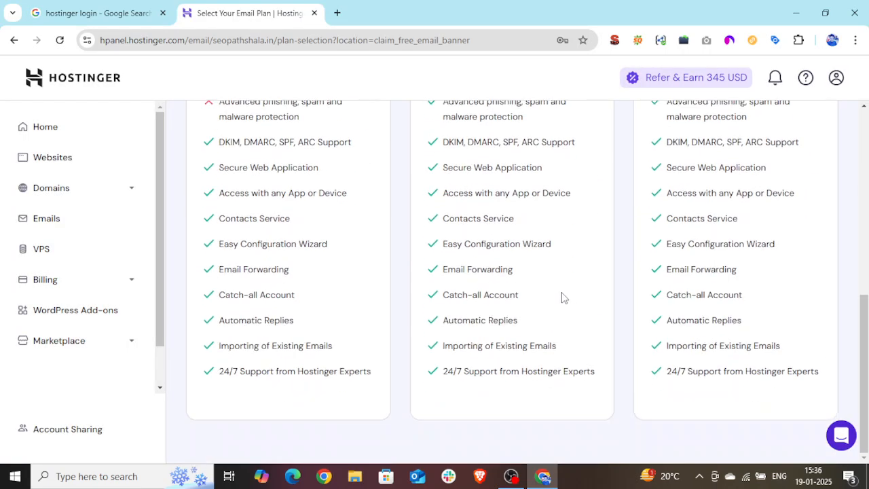
pyautogui.scroll(5, 563, 298)
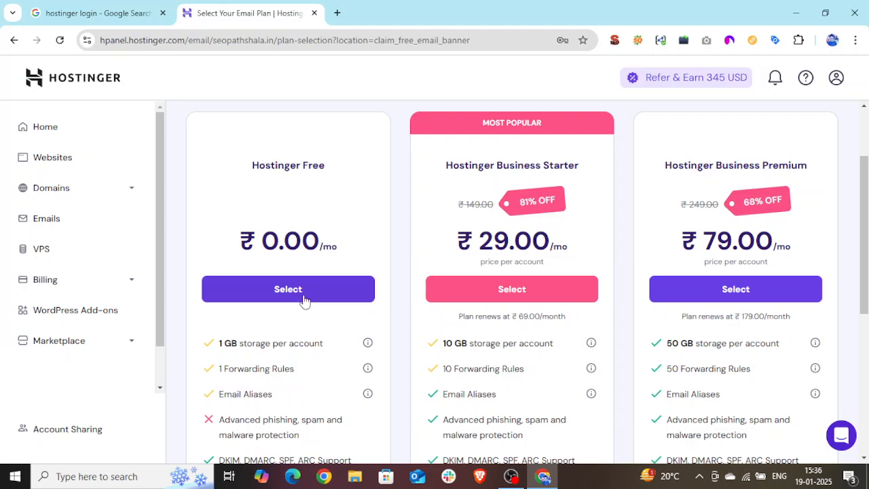
# - Choose the Hostinger Free plan, replace the prefilled password with a new one, and create the account
pyautogui.click(303, 300)
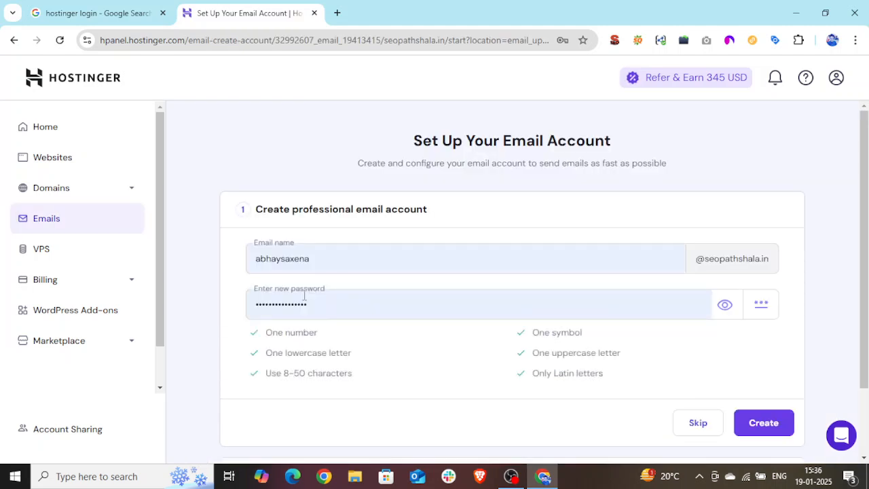
pyautogui.click(395, 256)
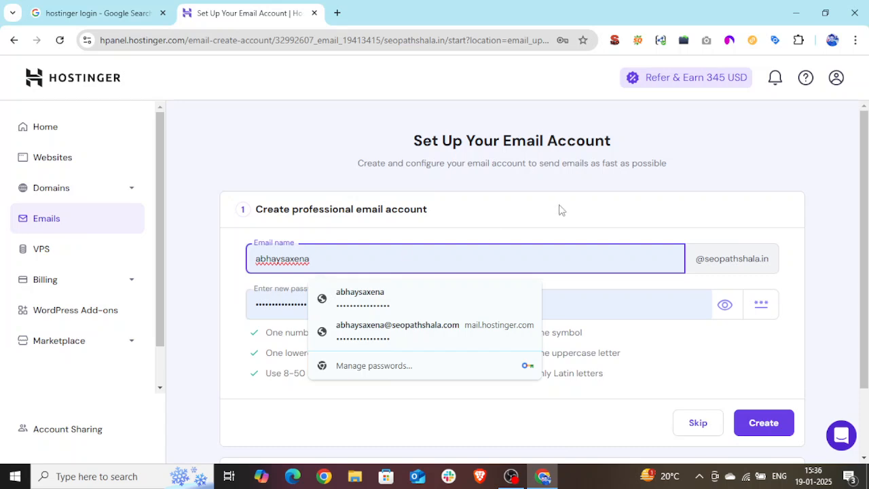
pyautogui.click(265, 167)
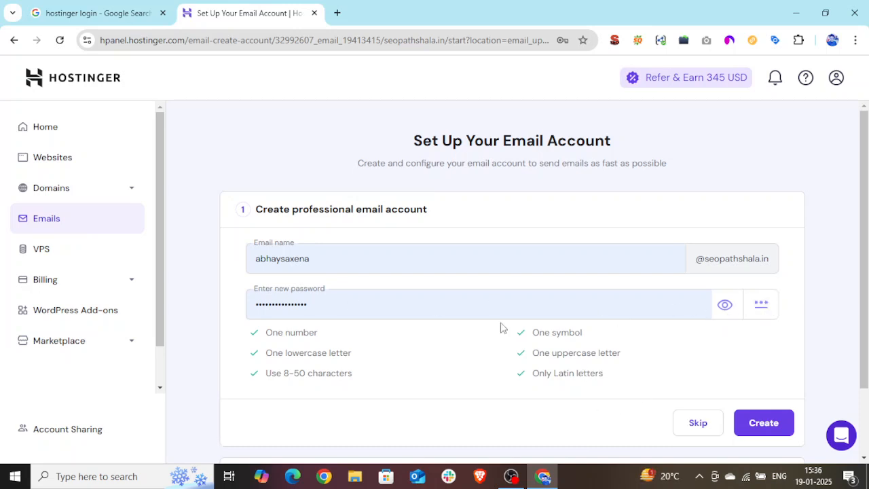
pyautogui.moveTo(336, 310); pyautogui.dragTo(232, 302)
pyautogui.press('BackSpace')
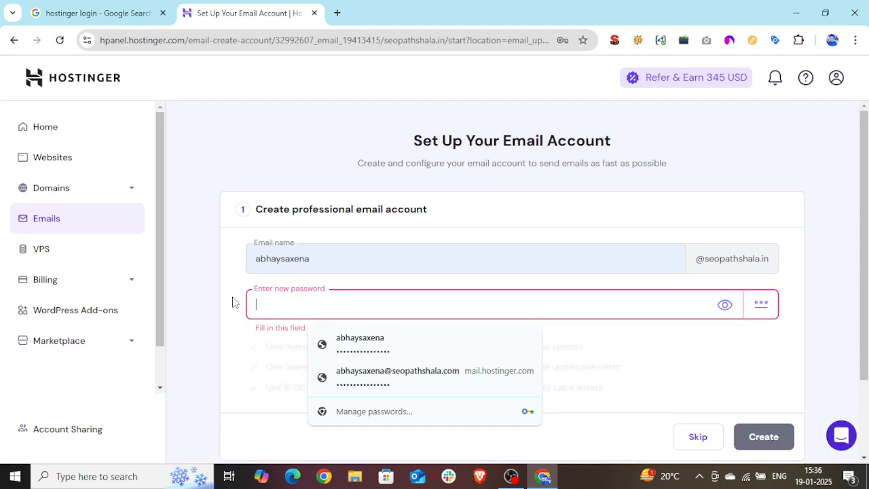
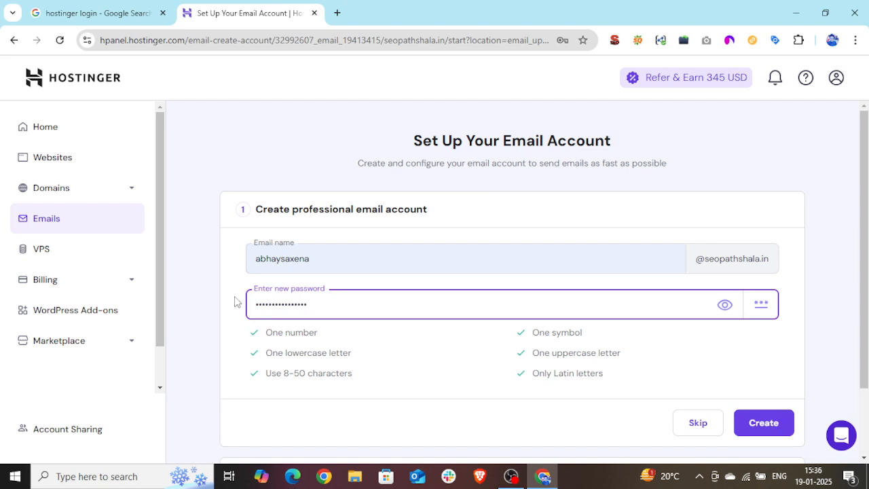
pyautogui.click(729, 309)
pyautogui.click(728, 310)
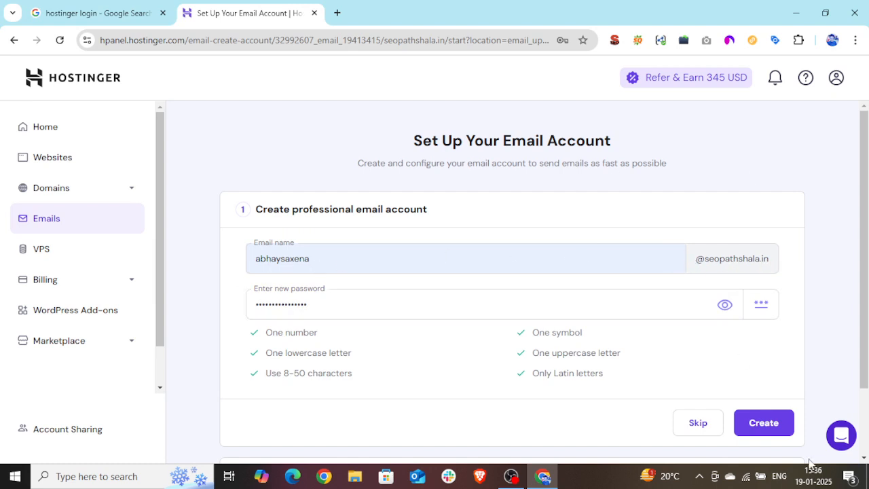
pyautogui.click(763, 423)
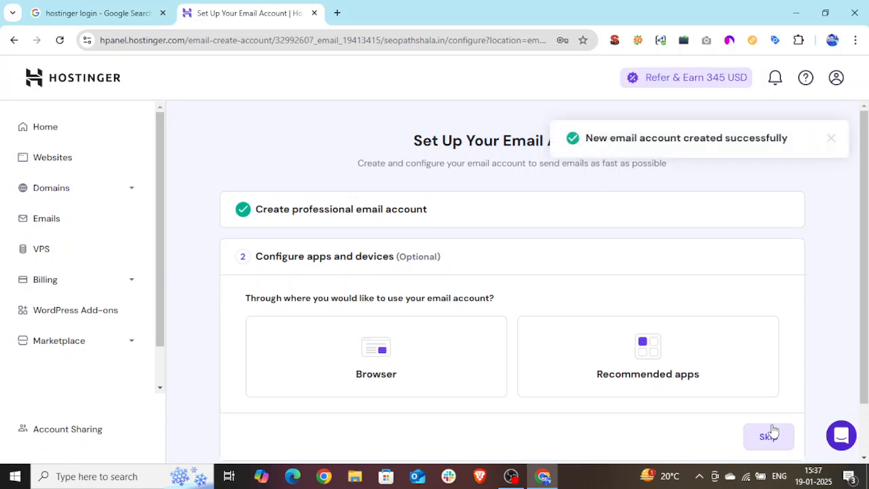
# - Skip the apps-and-devices configuration and scroll the Overview down to Email accounts
pyautogui.scroll(-2, 502, 393)
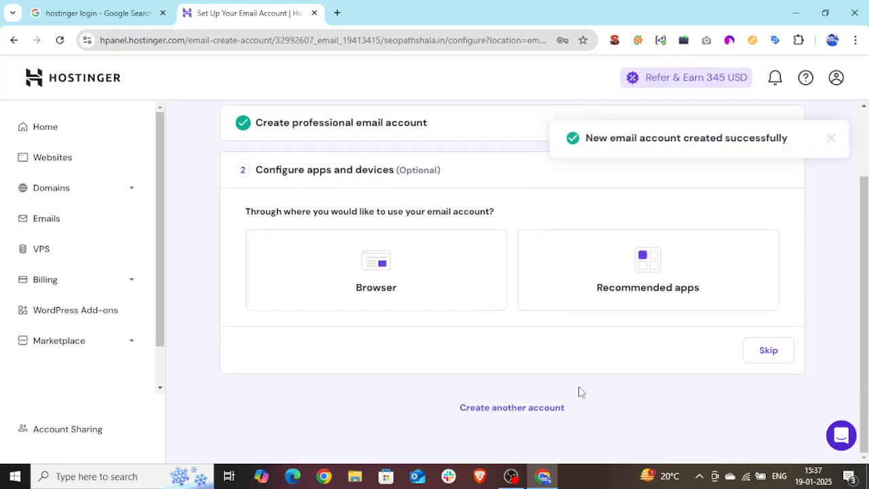
pyautogui.click(768, 351)
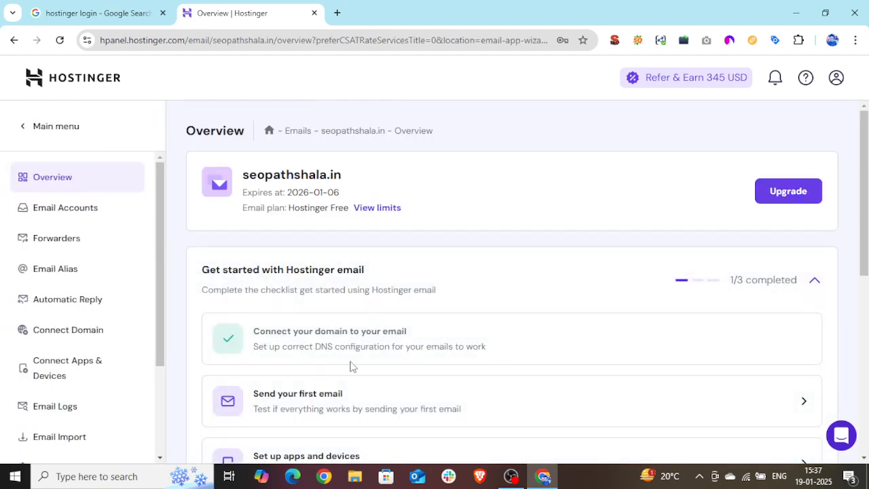
pyautogui.scroll(-3, 433, 340)
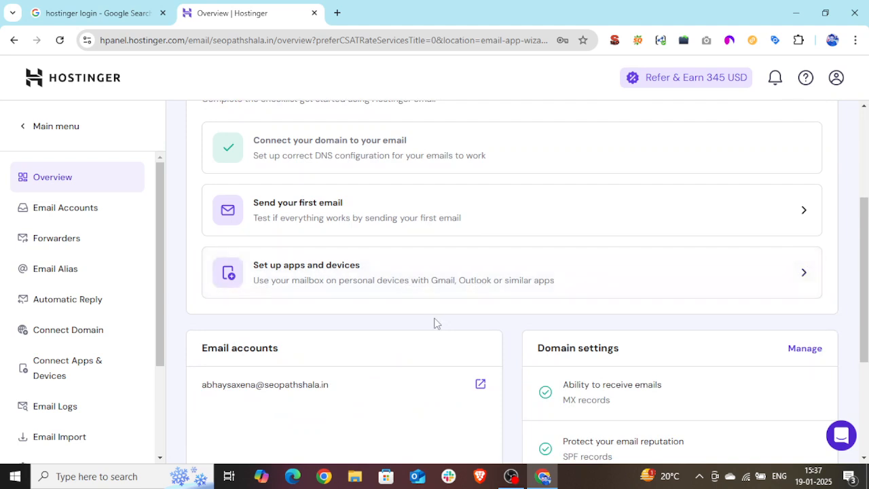
pyautogui.scroll(-2, 462, 340)
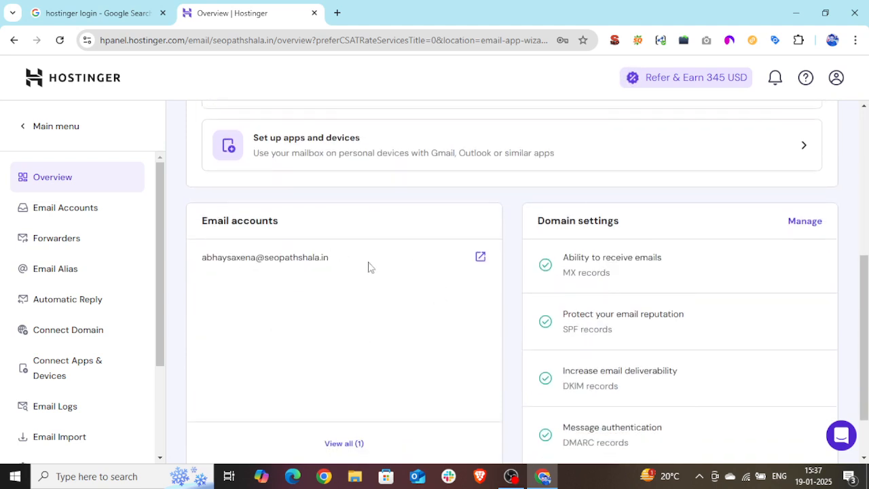
# - Check the new mailbox in webmail and the full Email Accounts list, ending on the webmail Sent folder
pyautogui.click(480, 257)
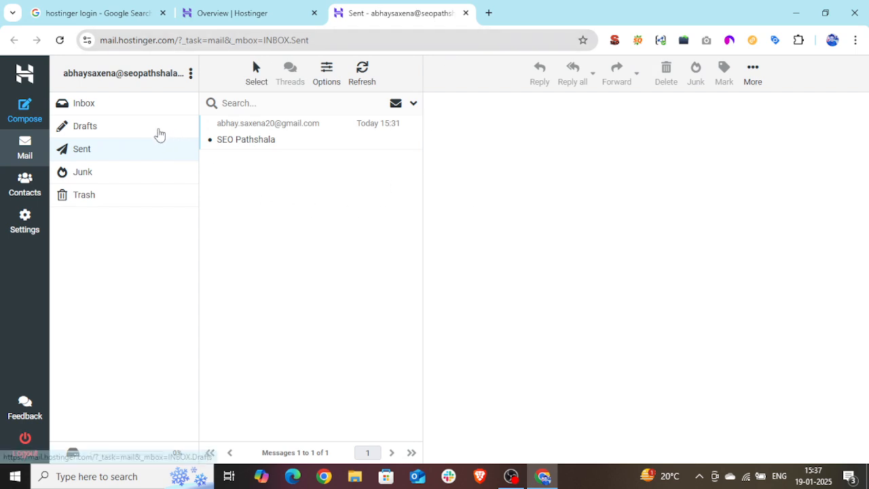
pyautogui.click(295, 14)
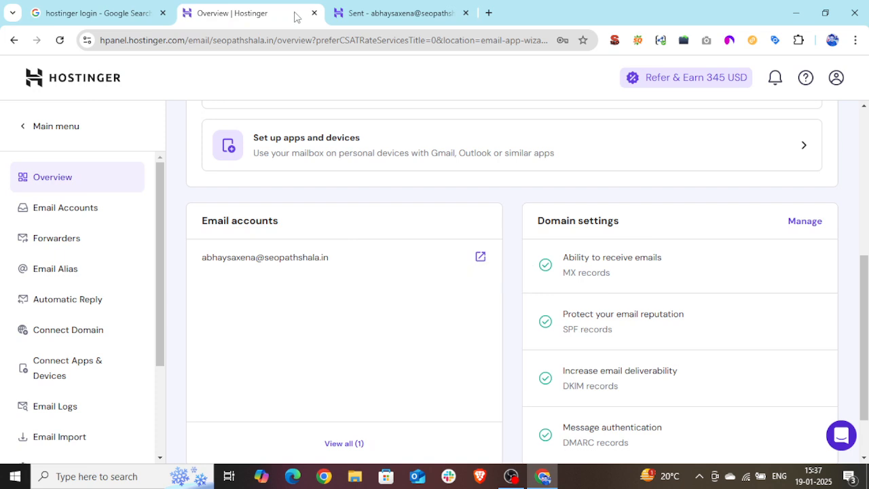
pyautogui.scroll(-1, 494, 383)
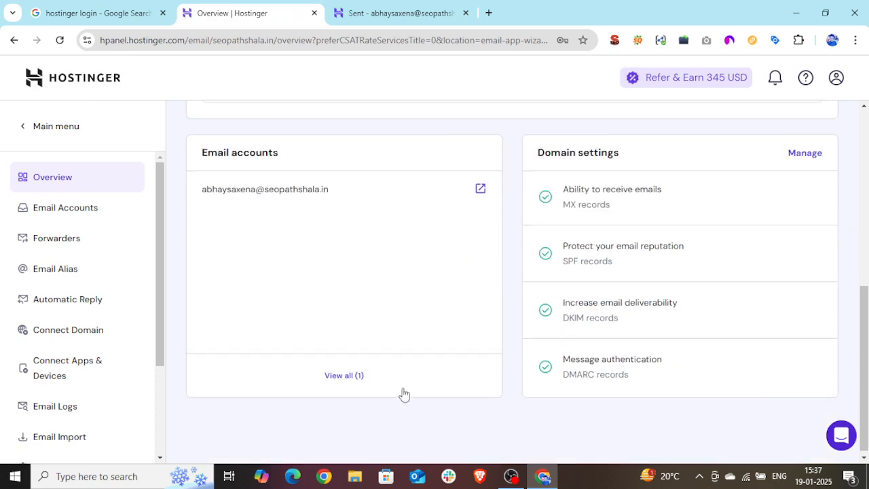
pyautogui.click(344, 373)
pyautogui.scroll(-2, 367, 381)
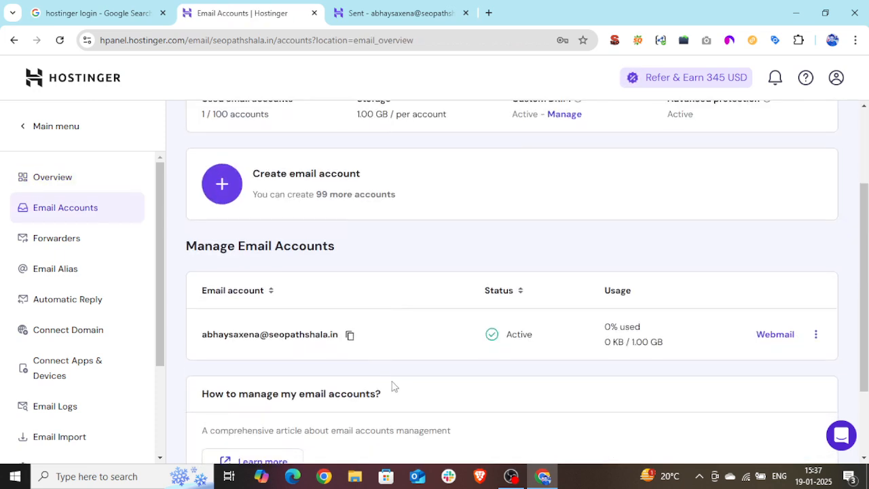
pyautogui.scroll(-2, 491, 365)
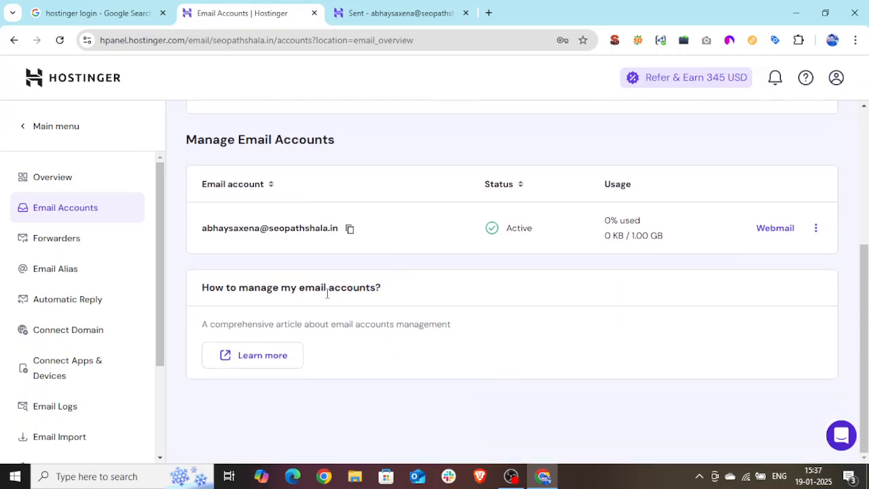
pyautogui.scroll(2, 330, 285)
pyautogui.scroll(2, 324, 307)
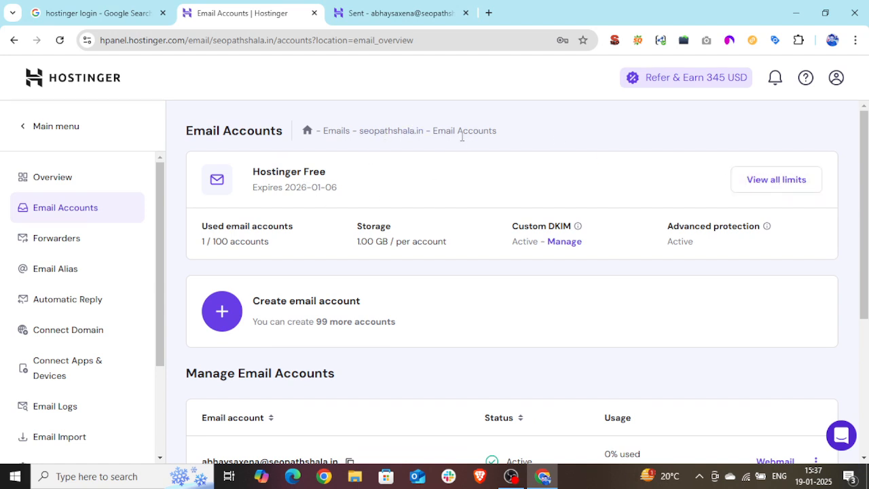
pyautogui.click(384, 13)
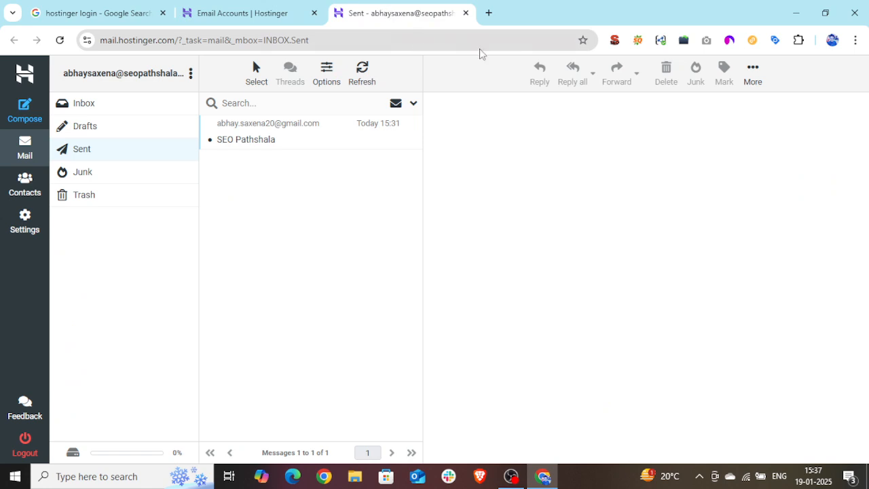
# - Log out of webmail and sign back in with the username ending changed from .com to .in
pyautogui.click(25, 443)
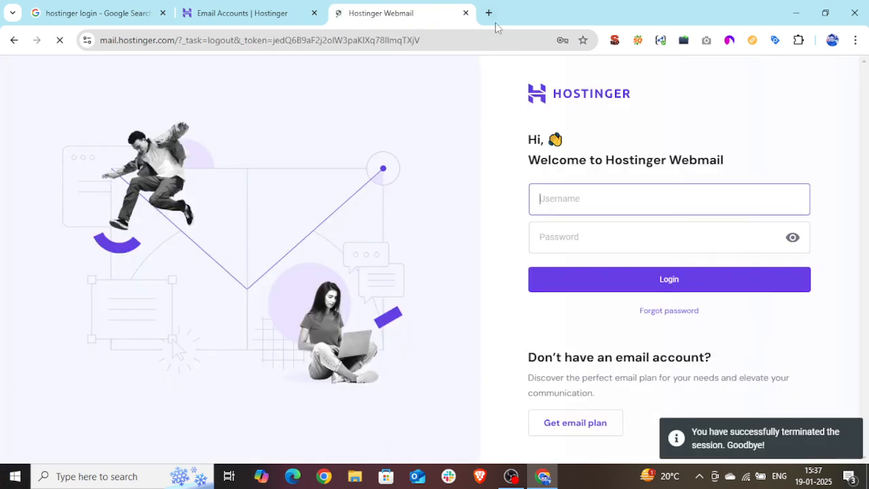
pyautogui.click(671, 202)
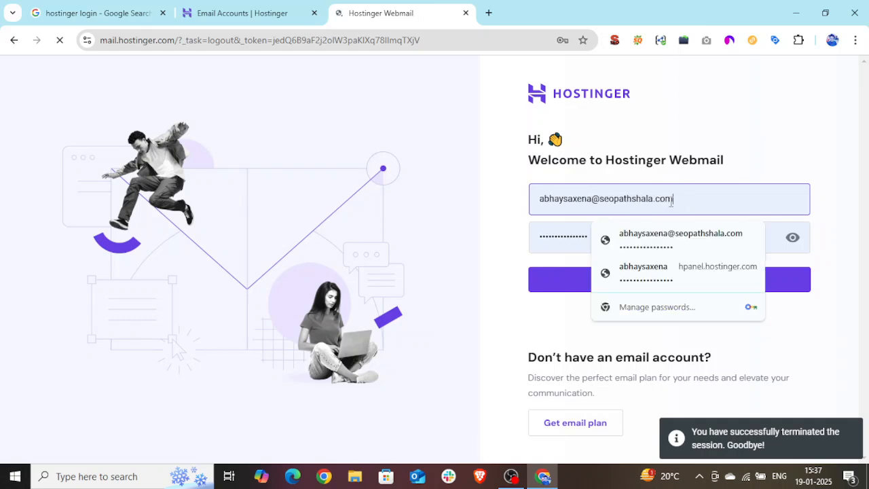
pyautogui.press('BackSpace')
pyautogui.press('BackSpace')
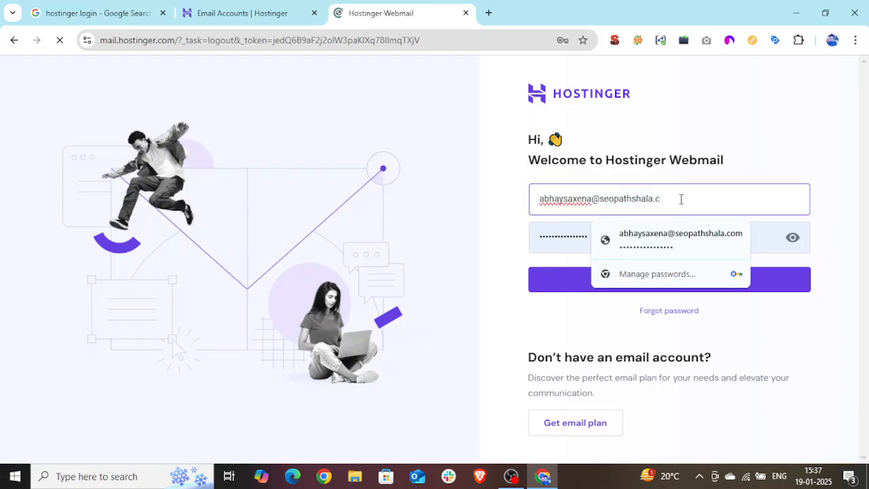
pyautogui.write('in')
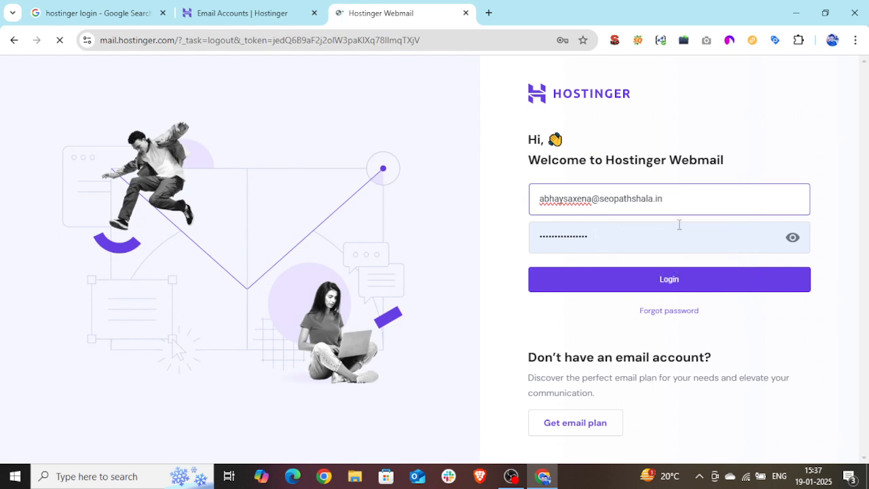
pyautogui.click(792, 238)
pyautogui.click(712, 279)
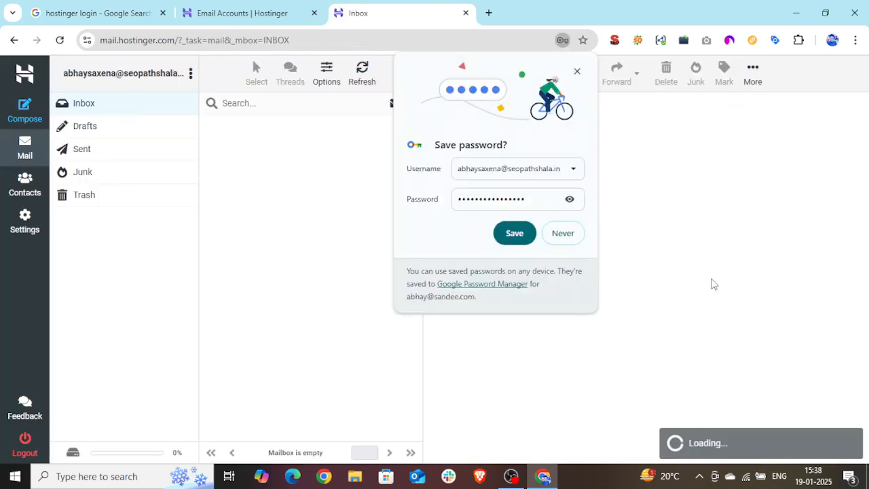
# - Save the webmail login in Chrome's password prompt and start a new blank email
pyautogui.click(569, 199)
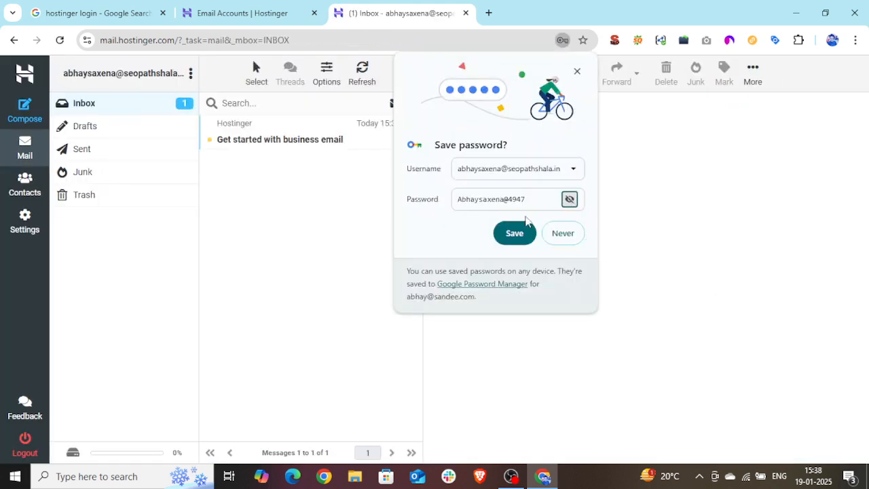
pyautogui.click(513, 234)
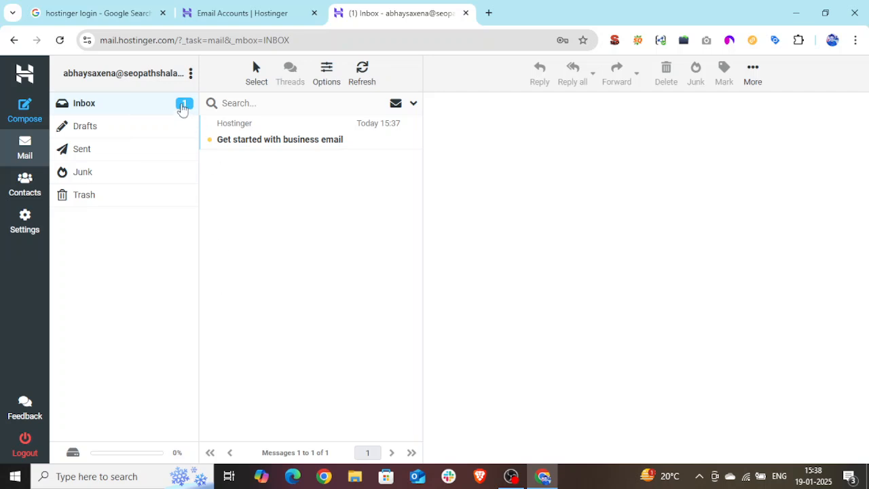
pyautogui.click(190, 75)
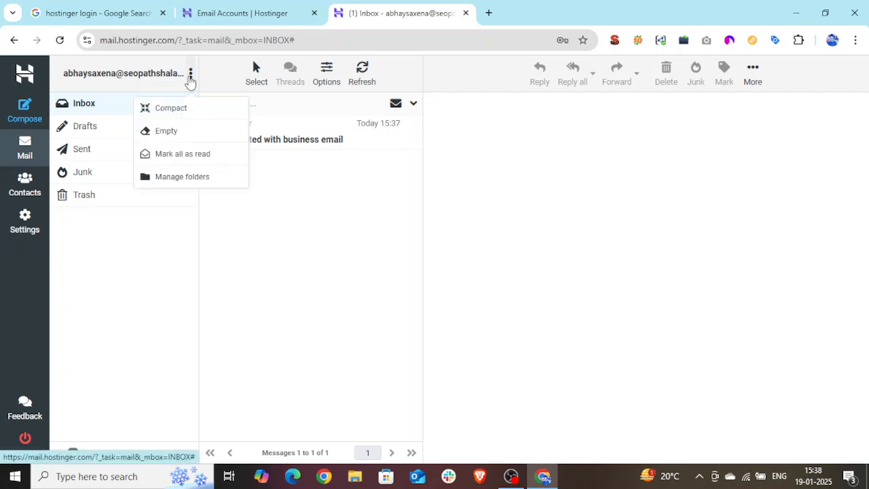
pyautogui.click(342, 262)
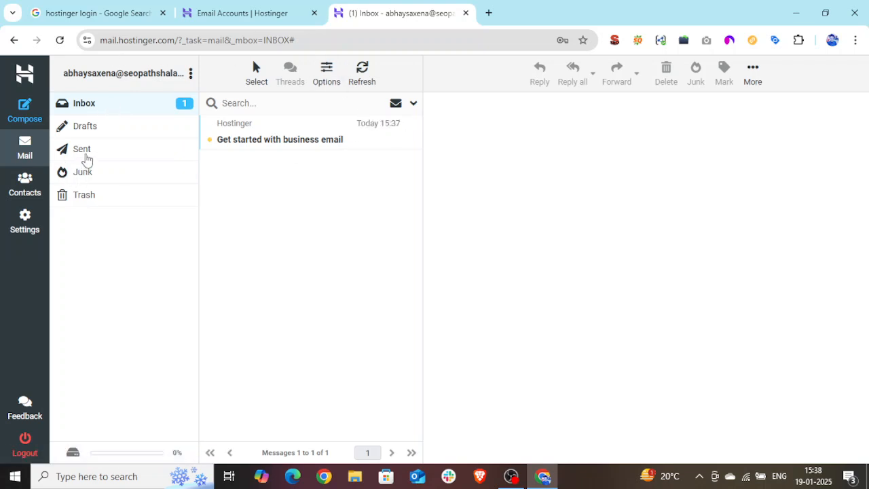
pyautogui.click(23, 110)
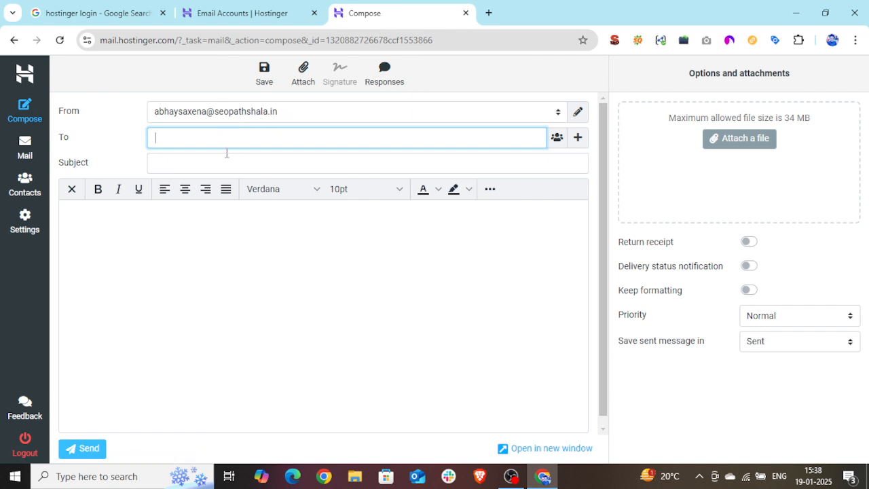
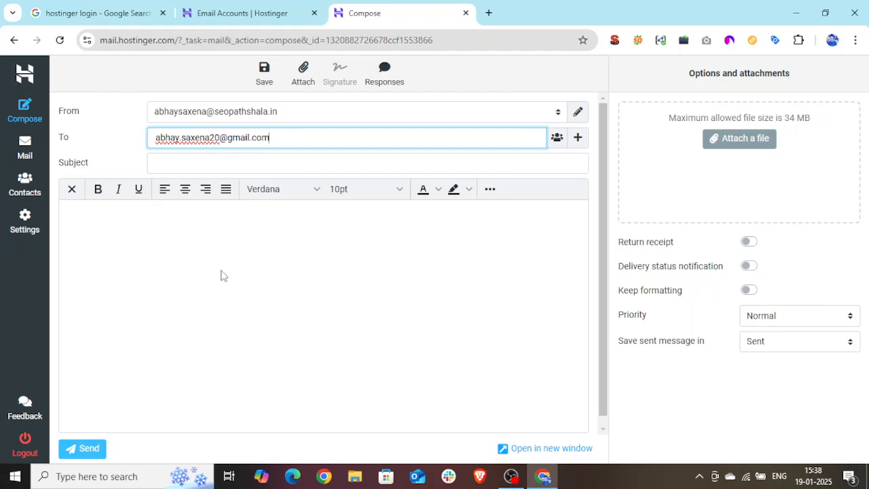
# - Send a test email with subject 'SEO Pathshala' and body 'Hi' to the Gmail address
pyautogui.click(114, 210)
pyautogui.write('Hi')
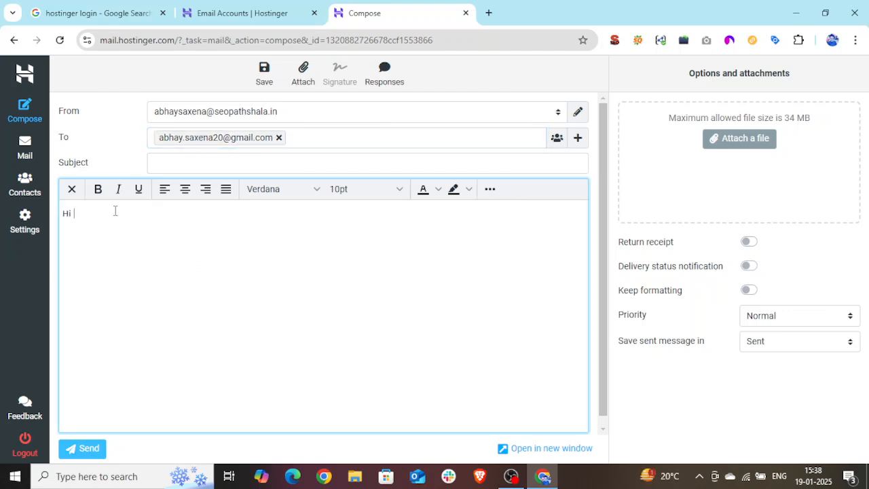
pyautogui.click(198, 158)
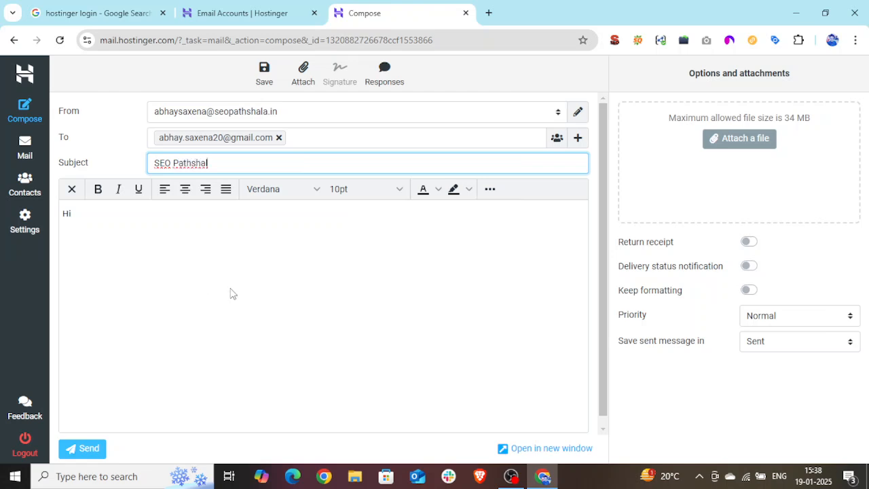
pyautogui.write('a')
pyautogui.click(83, 451)
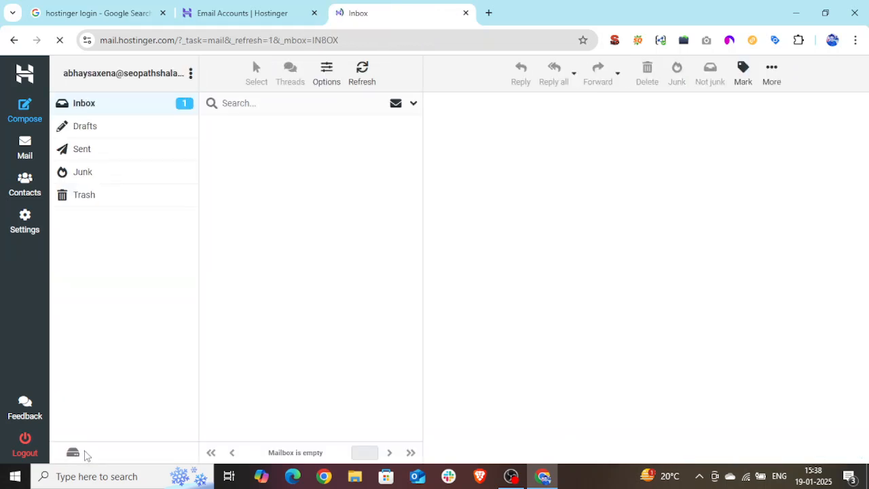
pyautogui.click(99, 12)
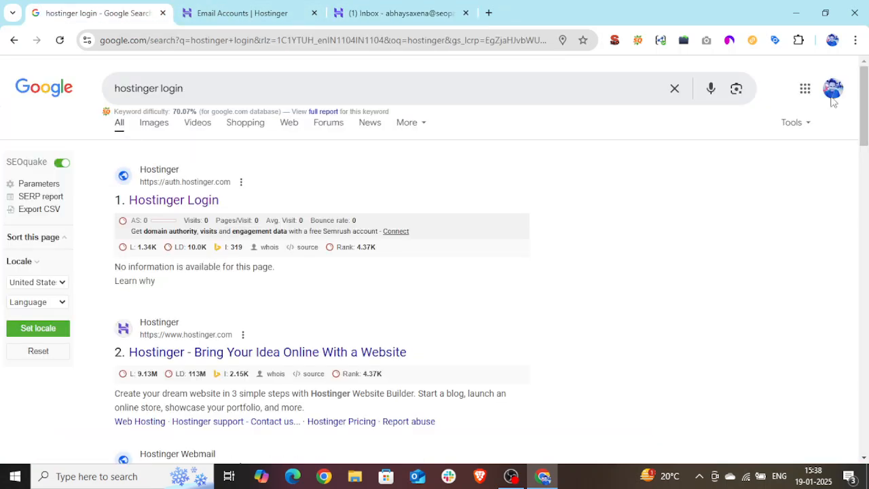
# - Open Gmail from the Google apps grid, refresh the inbox and dismiss the Gemini panel
pyautogui.click(805, 90)
pyautogui.click(796, 158)
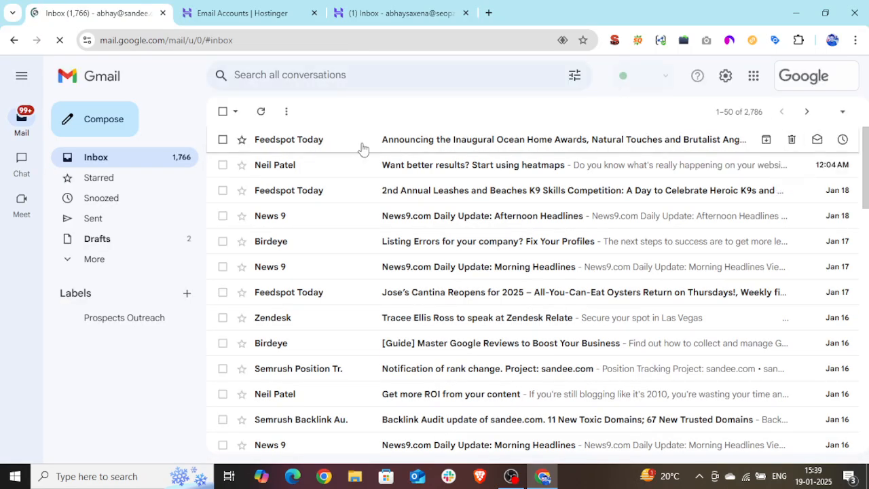
pyautogui.click(257, 114)
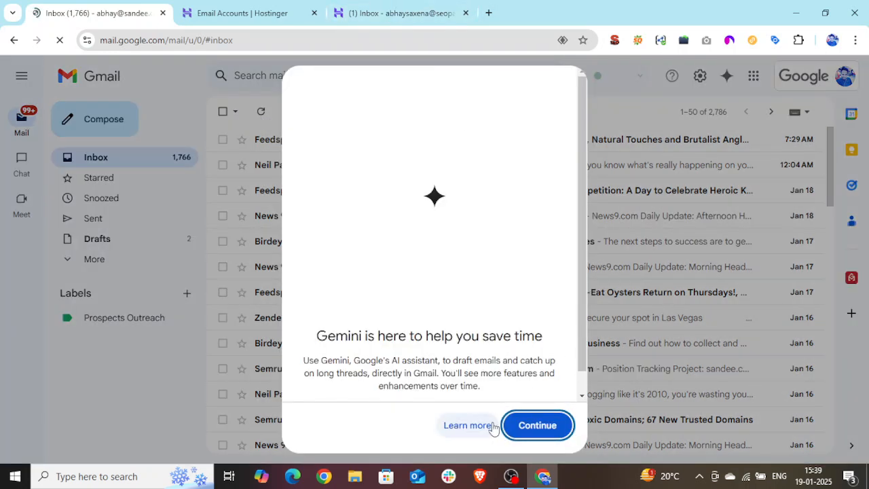
pyautogui.click(528, 428)
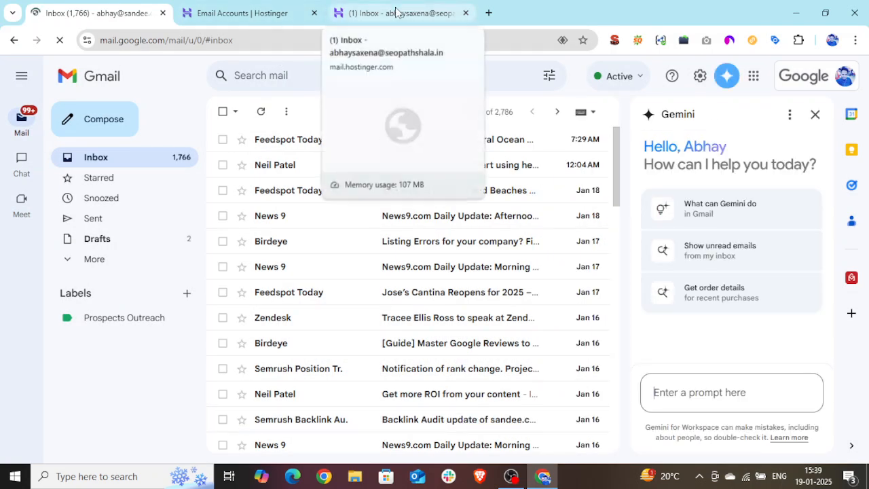
pyautogui.click(815, 115)
# - Confirm the test email in webmail's Sent folder, recheck Gmail, then close the Gmail tab
pyautogui.click(382, 20)
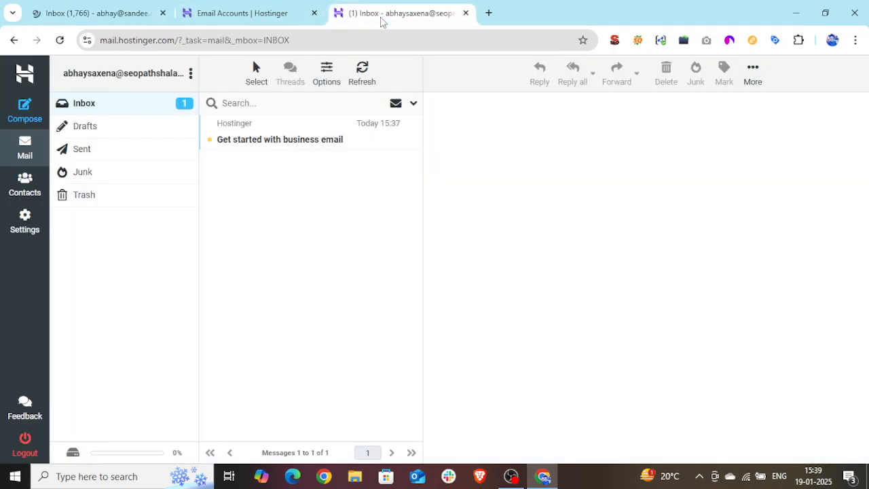
pyautogui.click(116, 102)
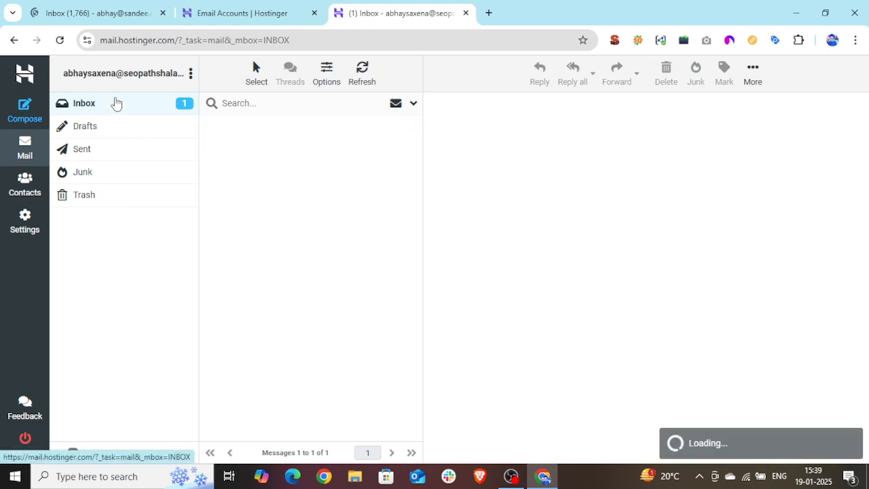
pyautogui.click(103, 155)
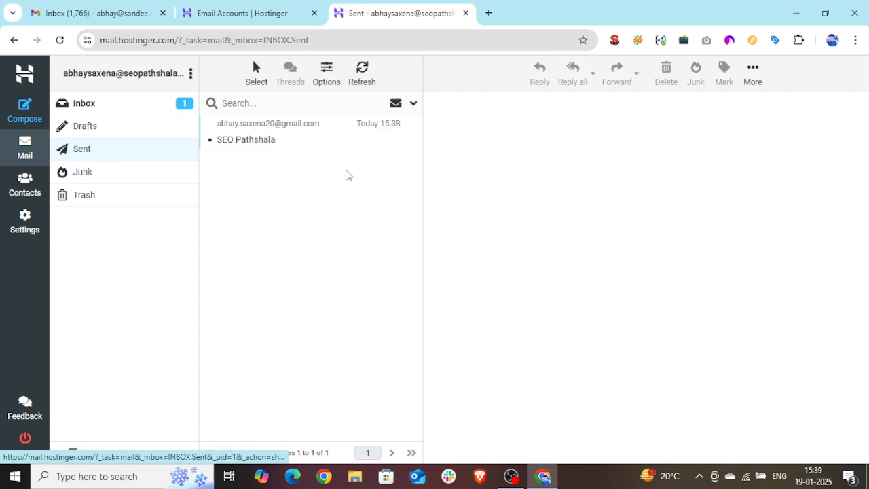
pyautogui.click(116, 13)
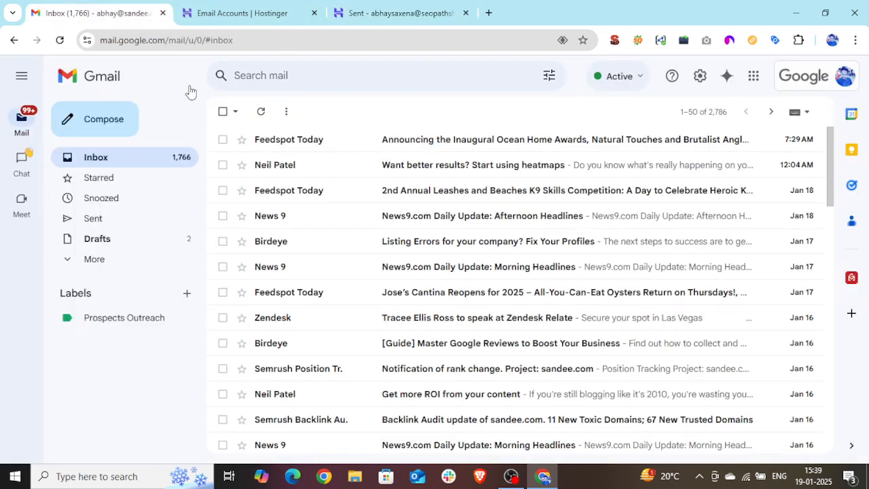
pyautogui.click(261, 112)
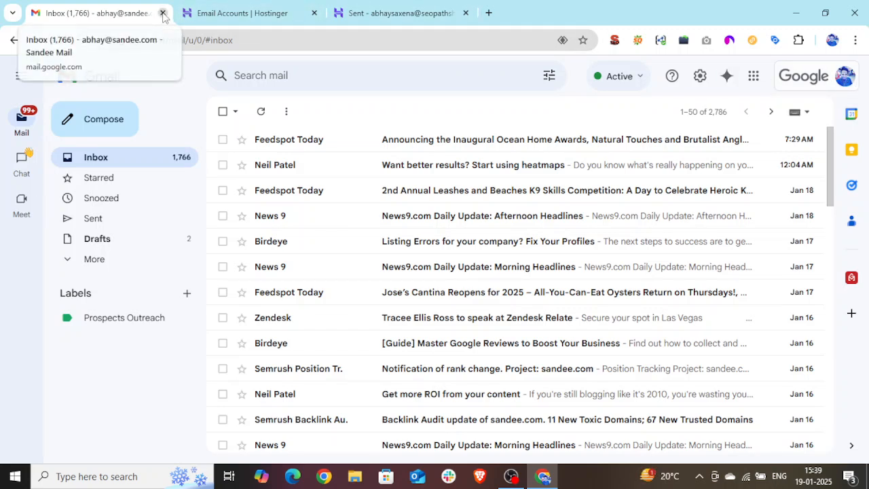
pyautogui.hotkey('ctrl', 'w')
pyautogui.click(325, 477)
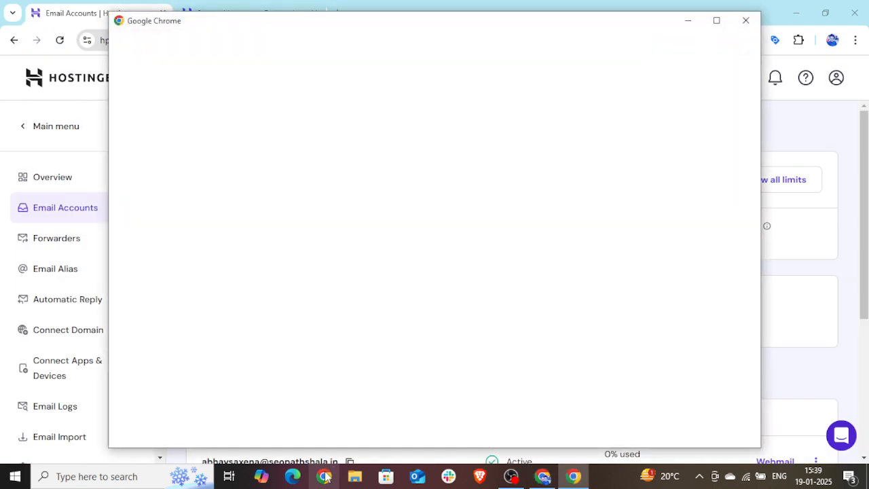
# - Open Gmail under the personal Chrome profile via the Google apps grid and close the VPN tab
pyautogui.click(330, 265)
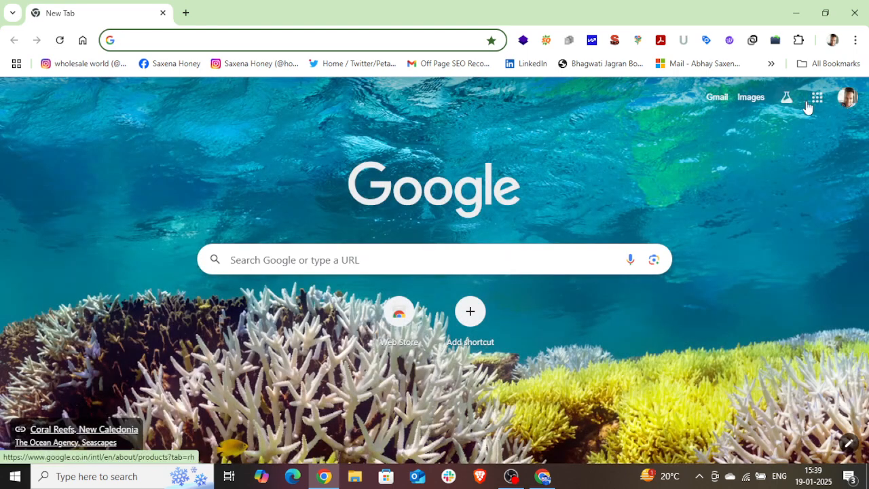
pyautogui.click(818, 102)
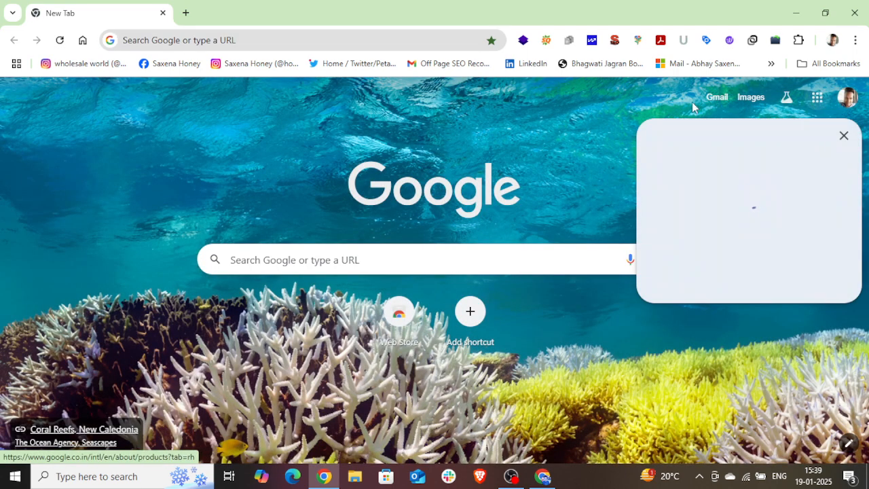
pyautogui.click(717, 98)
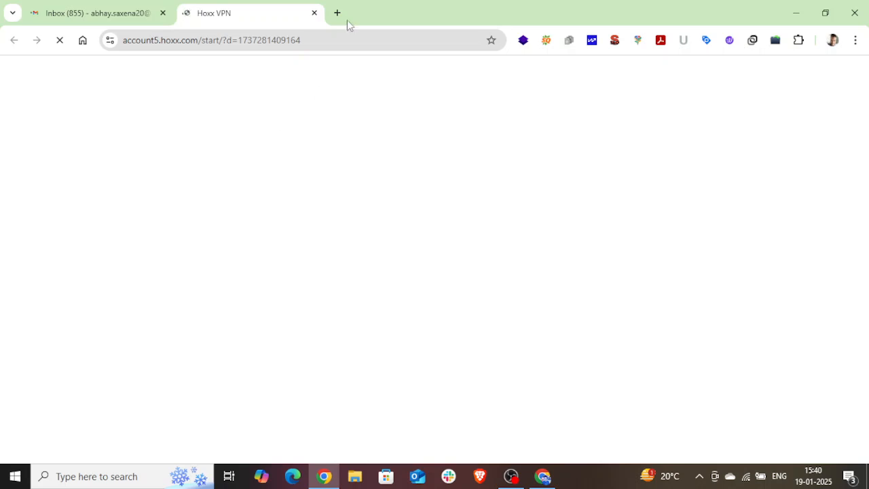
pyautogui.click(315, 13)
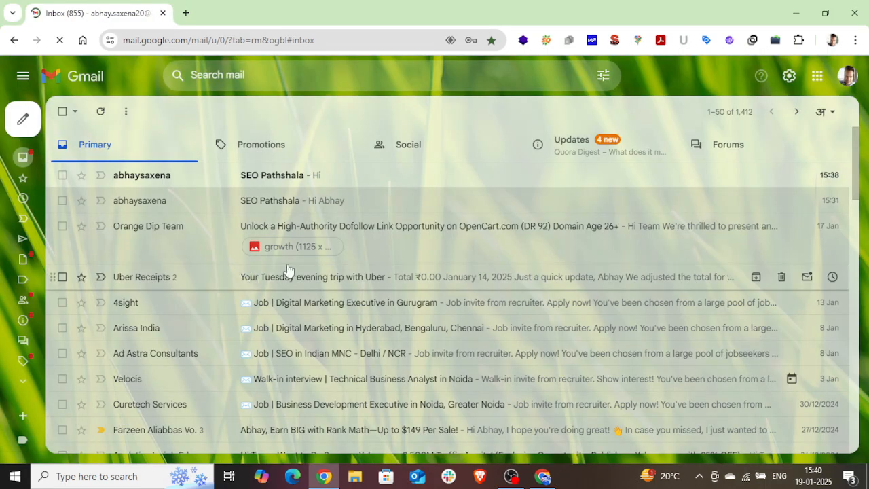
# - Reply 'Hi' to the earlier SEO Pathshala test email
pyautogui.click(290, 178)
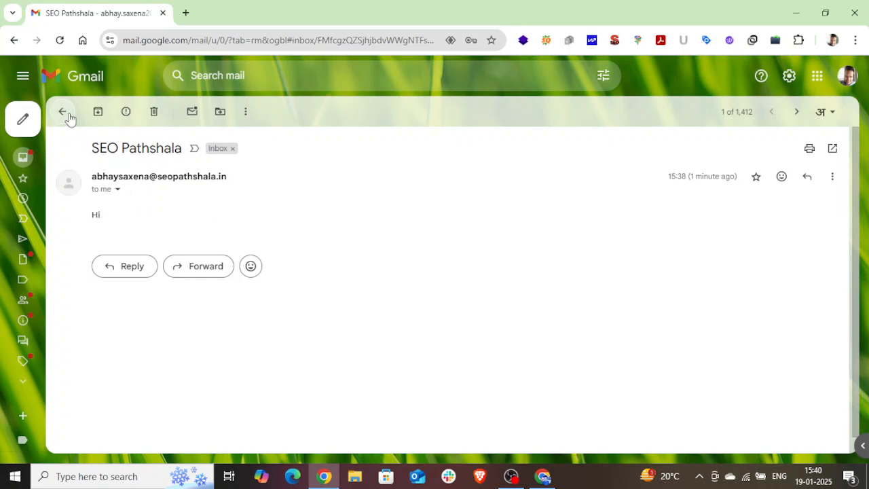
pyautogui.hotkey('alt', 'Left')
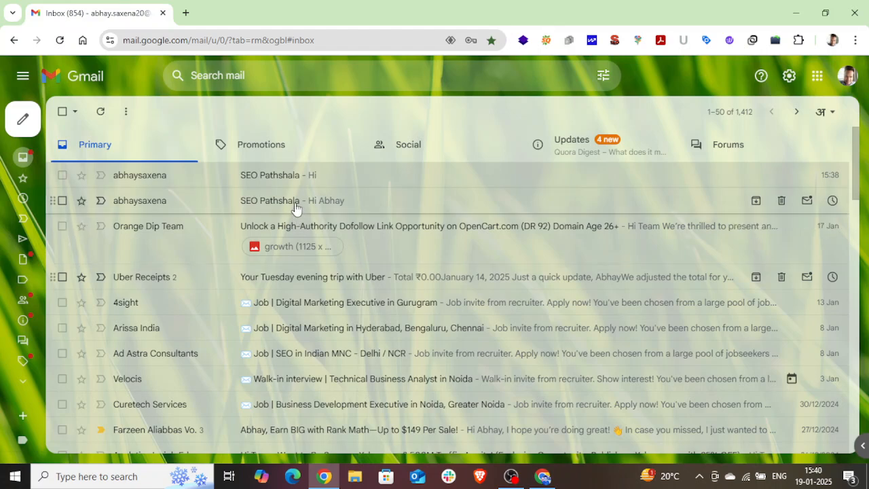
pyautogui.click(297, 208)
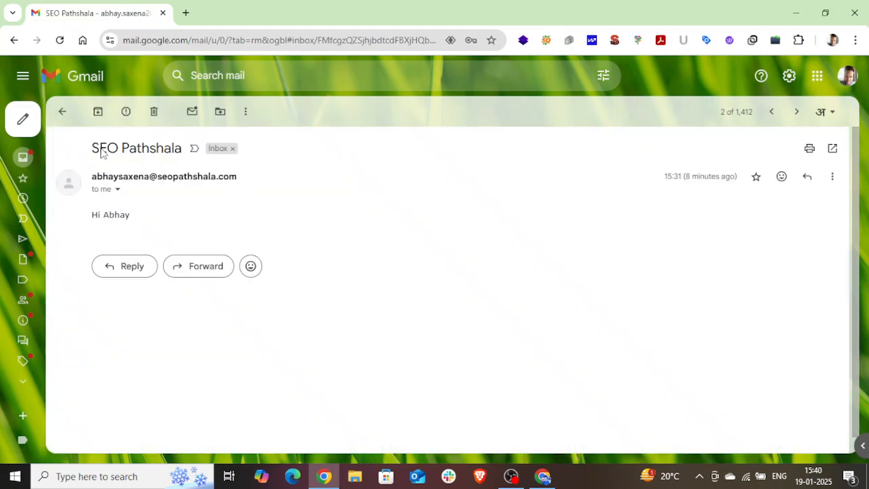
pyautogui.click(136, 275)
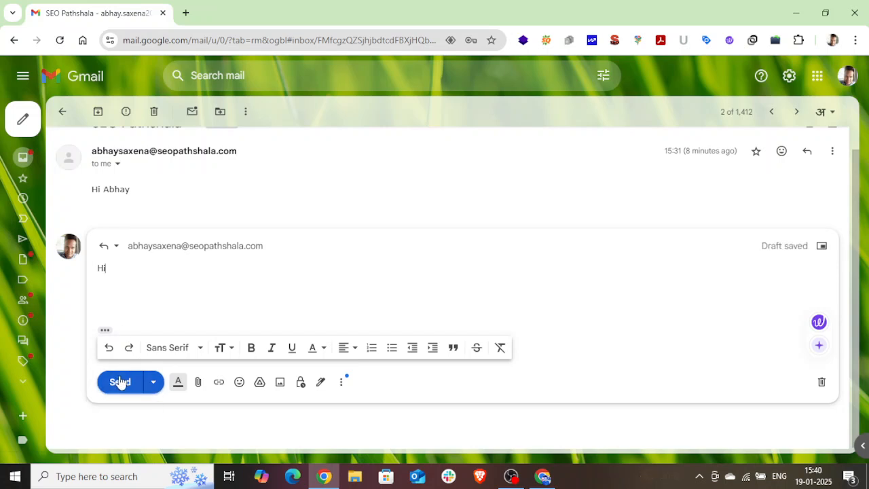
pyautogui.click(120, 381)
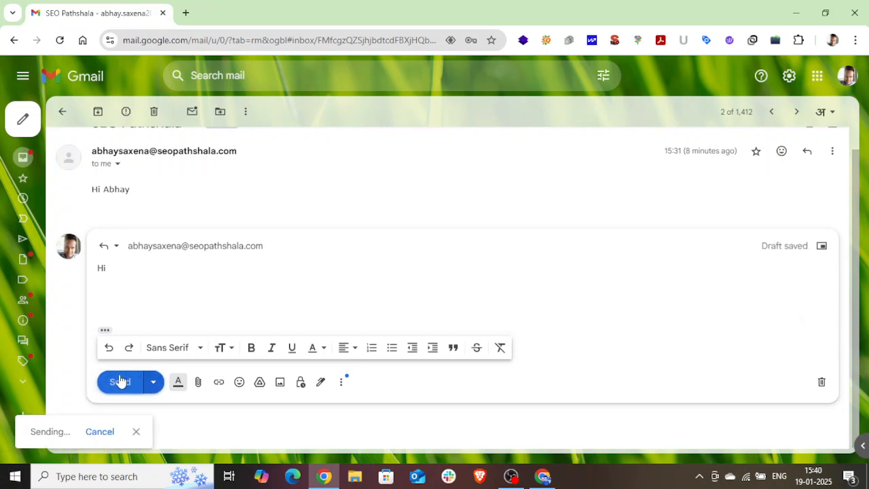
# - Reply 'Hi' to the newest SEO Pathshala test email, then return to Hostinger webmail
pyautogui.click(62, 112)
pyautogui.click(281, 178)
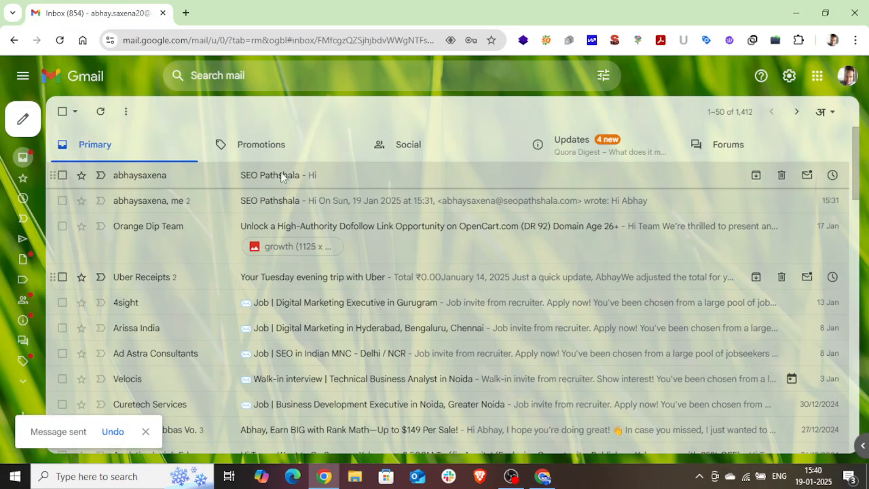
pyautogui.click(116, 272)
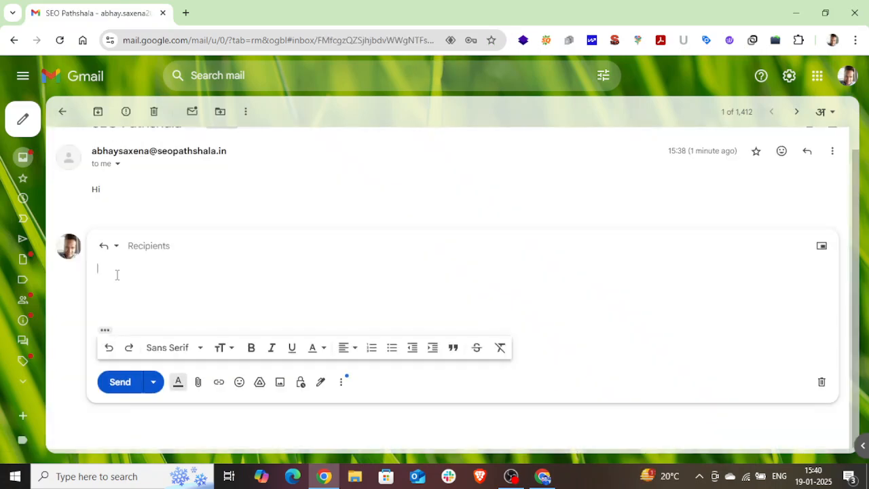
pyautogui.click(123, 382)
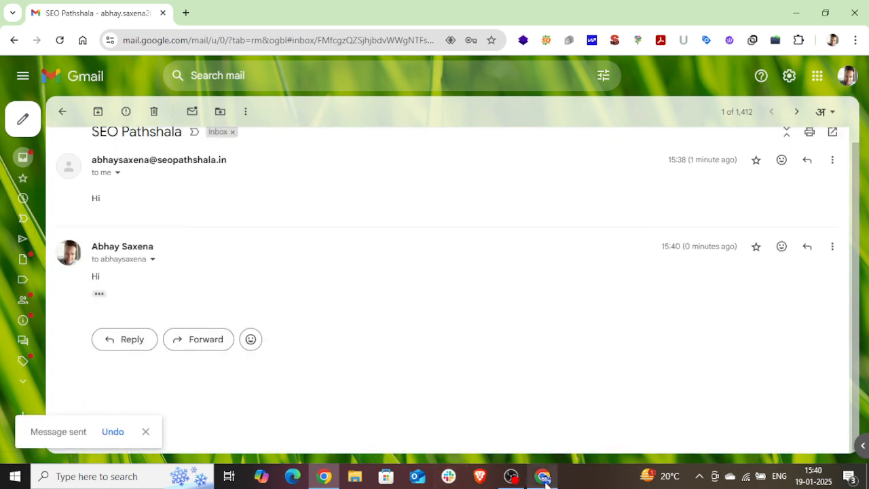
pyautogui.click(543, 476)
pyautogui.click(216, 8)
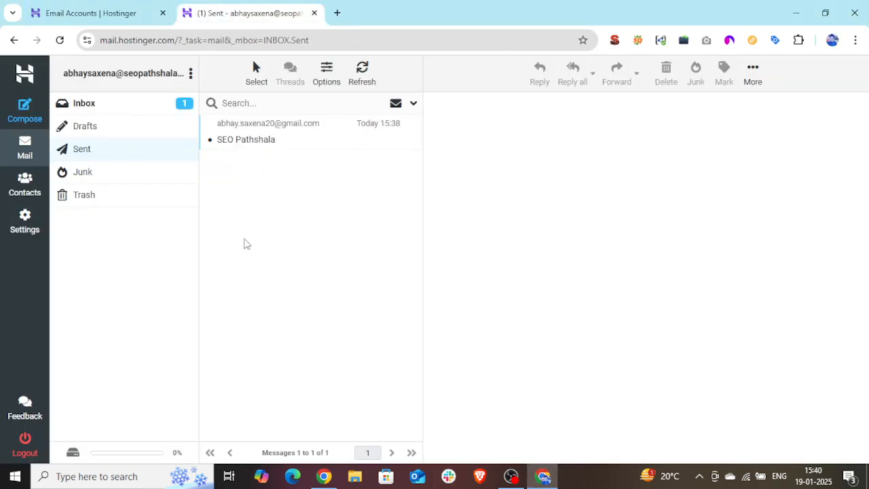
# - Refresh the Webmail Inbox until the Gmail 'Re: SEO Pathshala' reply arrives, read it, and return to Email Accounts
pyautogui.click(120, 106)
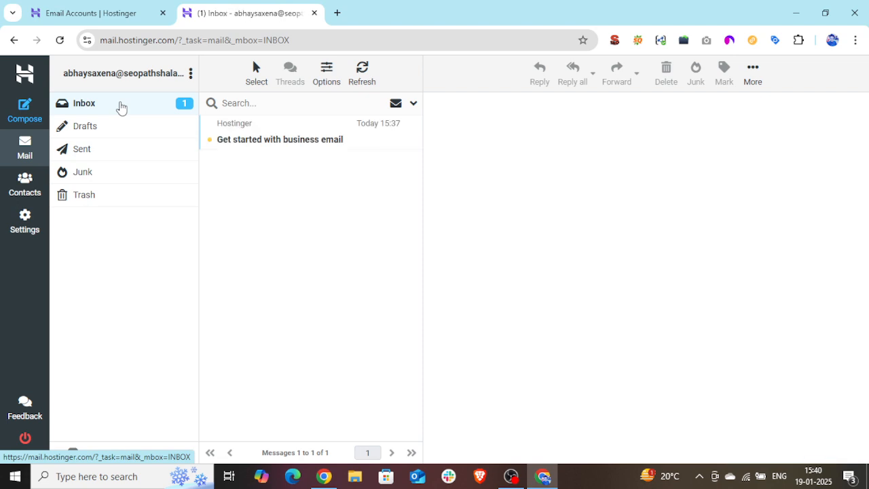
pyautogui.click(365, 70)
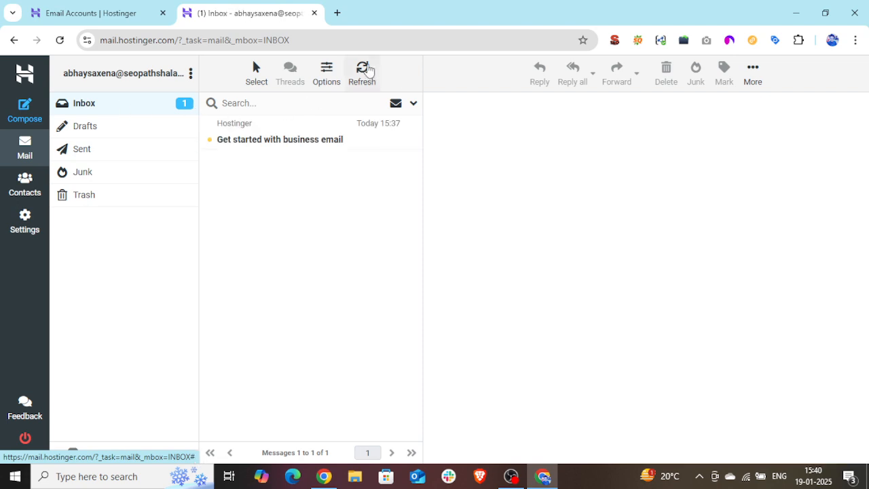
pyautogui.click(367, 70)
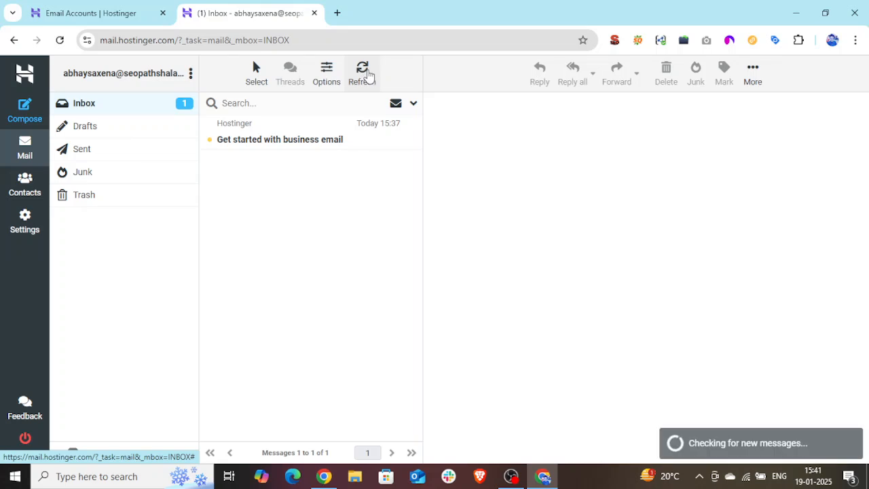
pyautogui.click(155, 105)
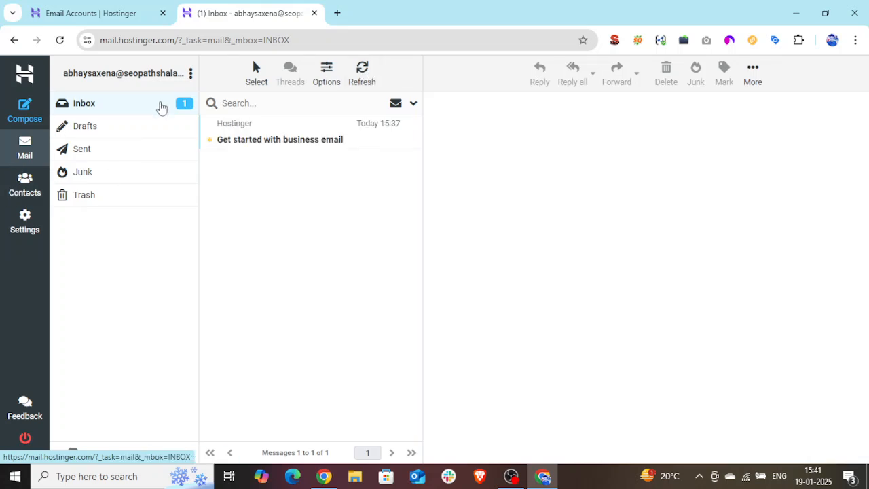
pyautogui.click(268, 142)
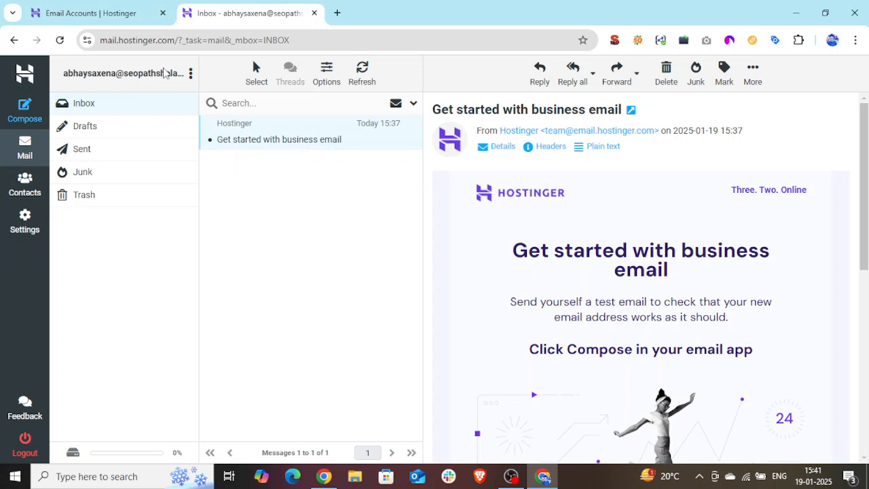
pyautogui.click(372, 72)
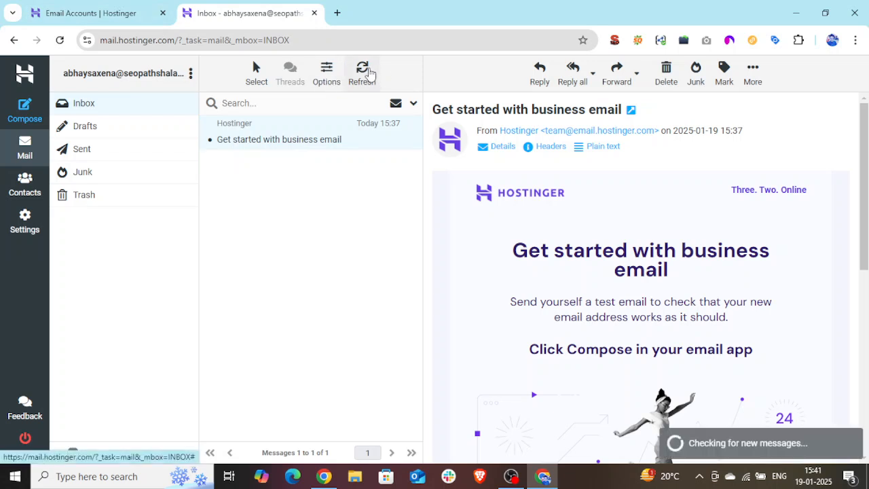
pyautogui.click(252, 140)
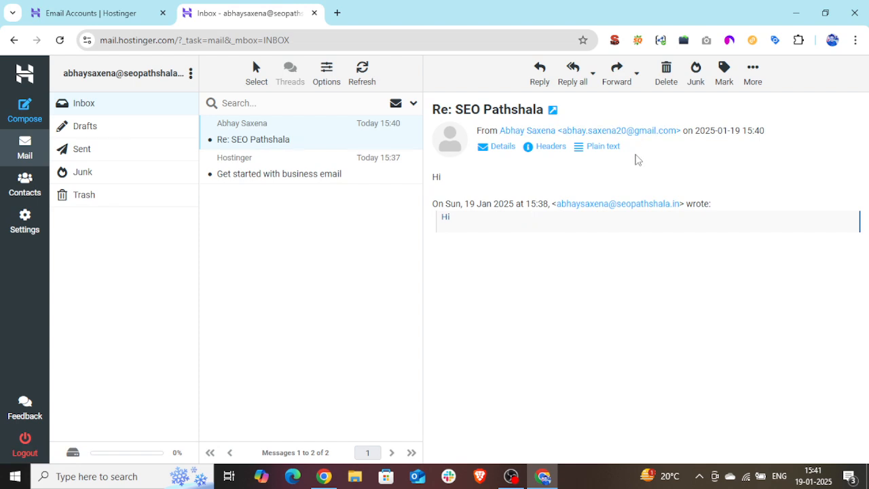
pyautogui.click(74, 10)
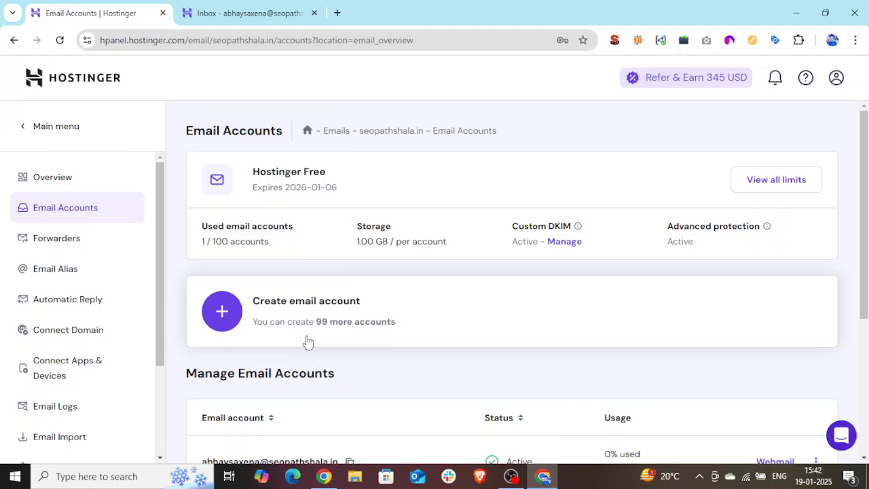
pyautogui.scroll(-3, 446, 376)
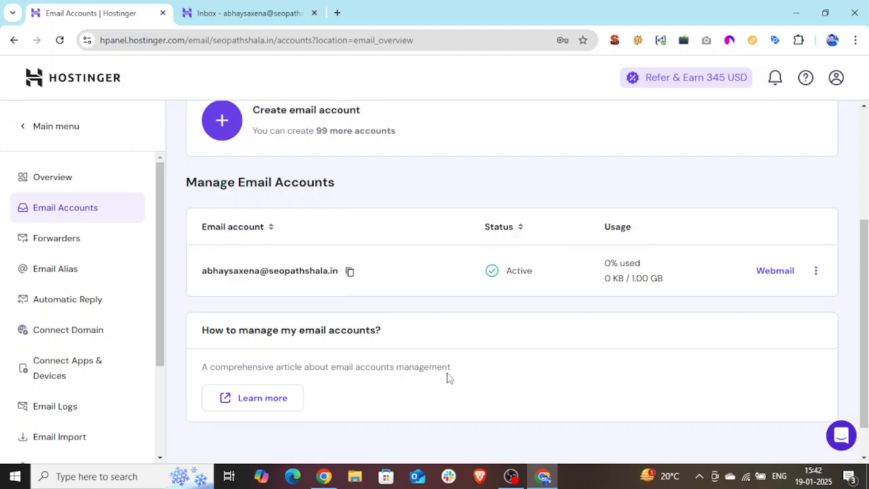
pyautogui.scroll(2, 447, 378)
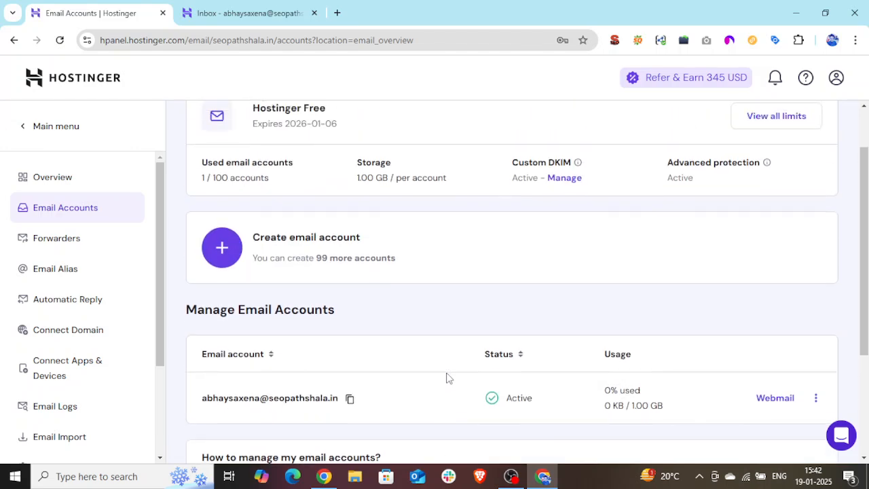